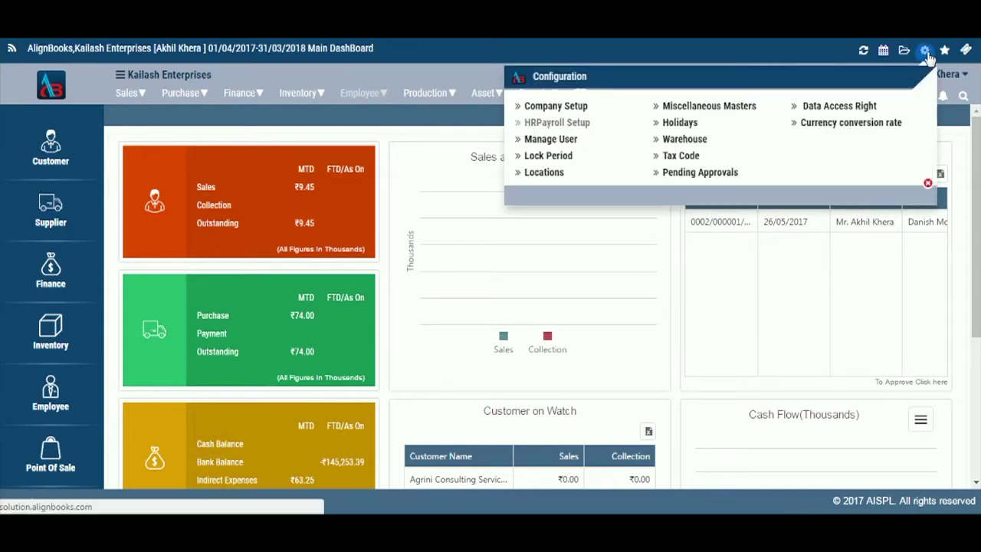
Open the Warehouse list from the Configuration menu.
left_click(697, 142)
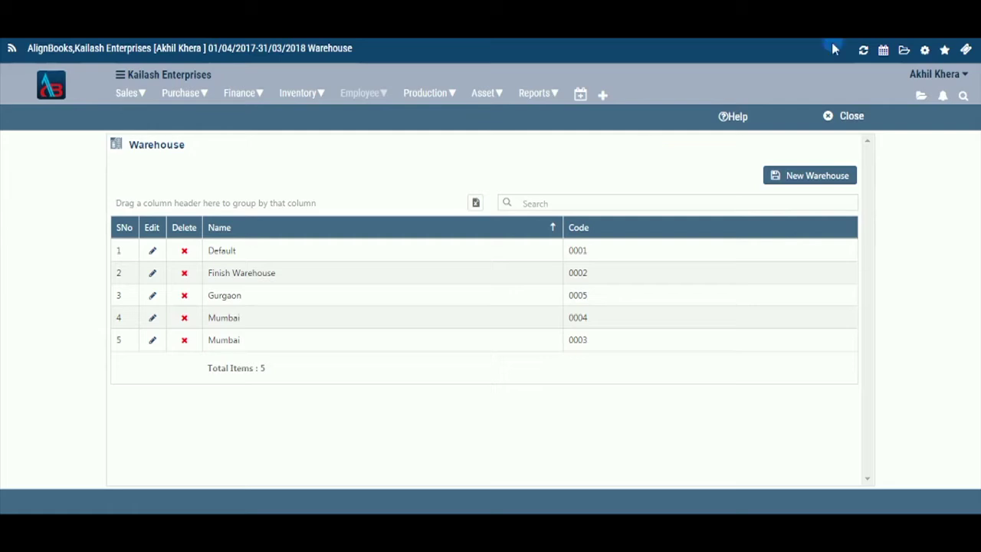
Go to Company Setup's Inventory section and enable the Warehouse preference.
left_click(925, 50)
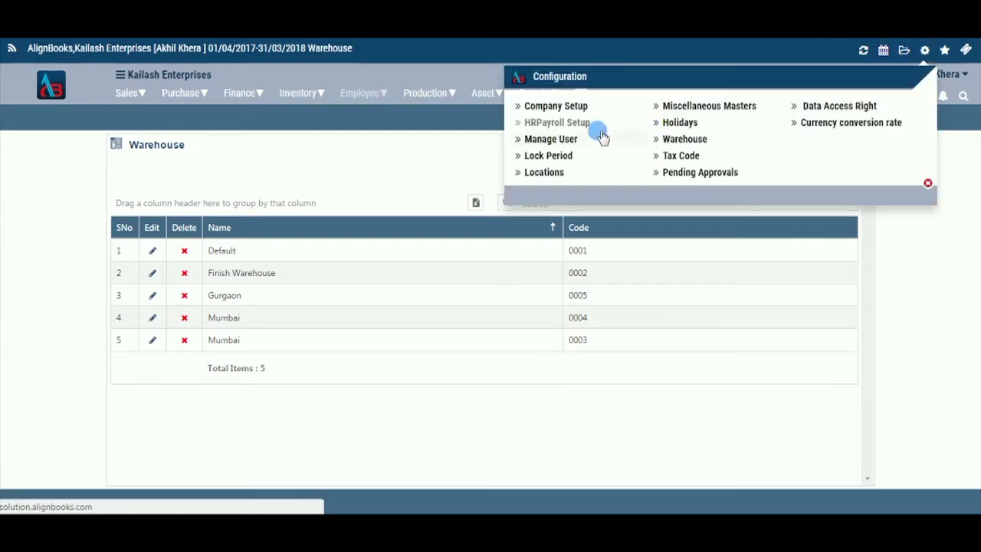
left_click(560, 105)
left_click(258, 203)
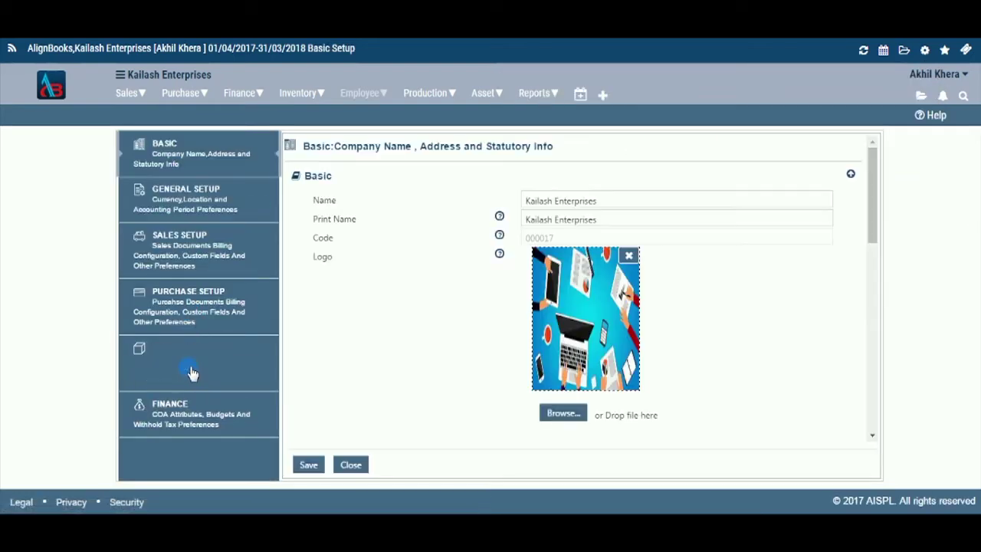
left_click(191, 373)
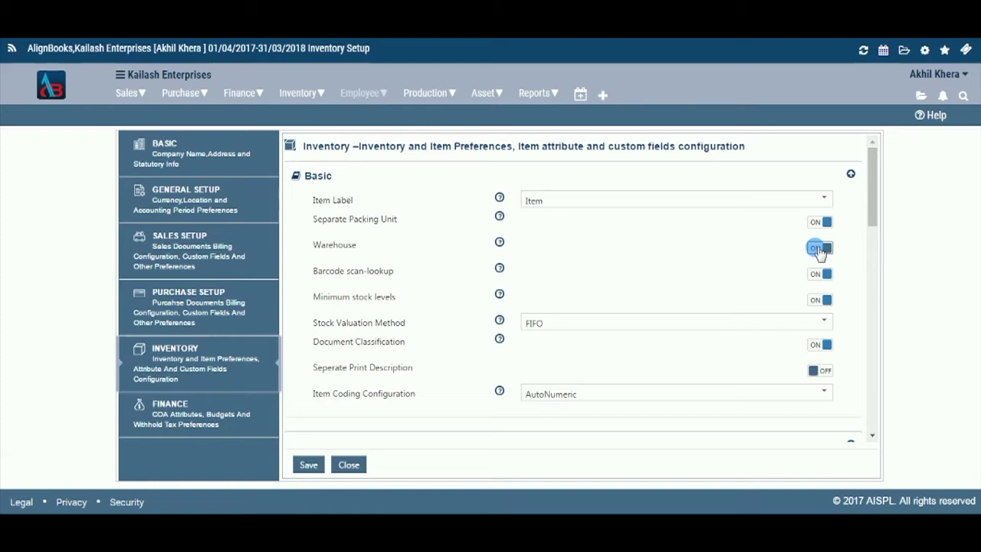
Return to the Warehouse list via Configuration > Warehouse to begin a new warehouse.
left_click(924, 50)
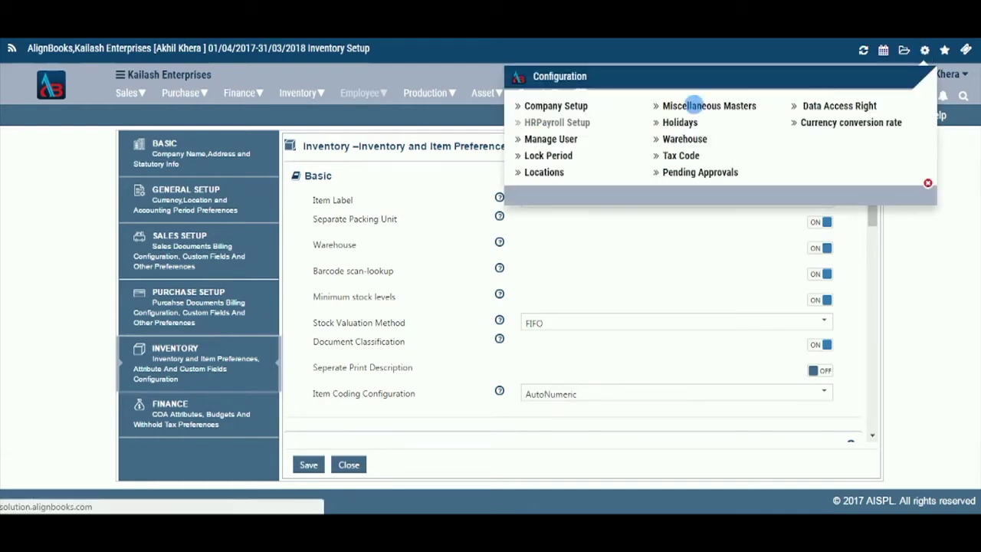
left_click(679, 140)
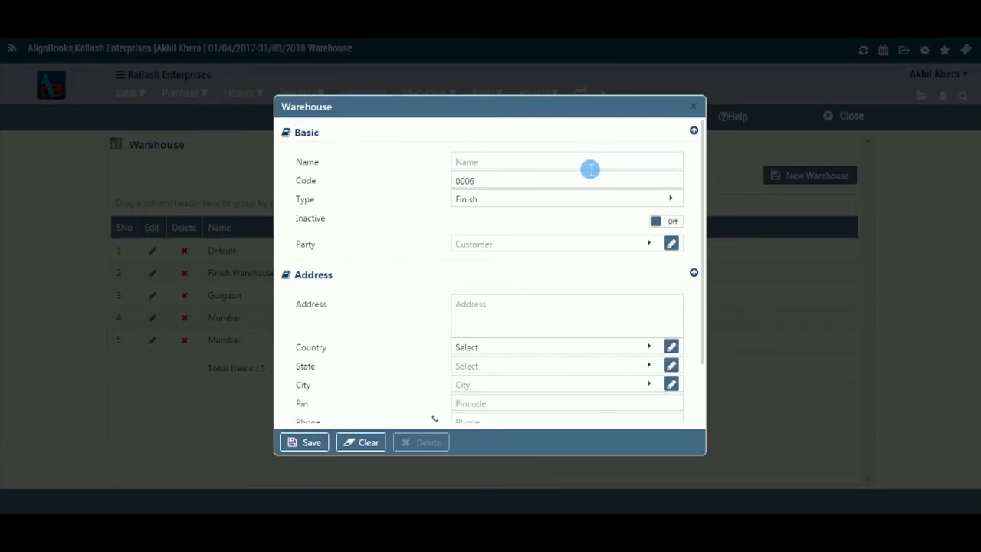
Name the new warehouse Noida and set its type to ServiceVendor.
left_click(585, 167)
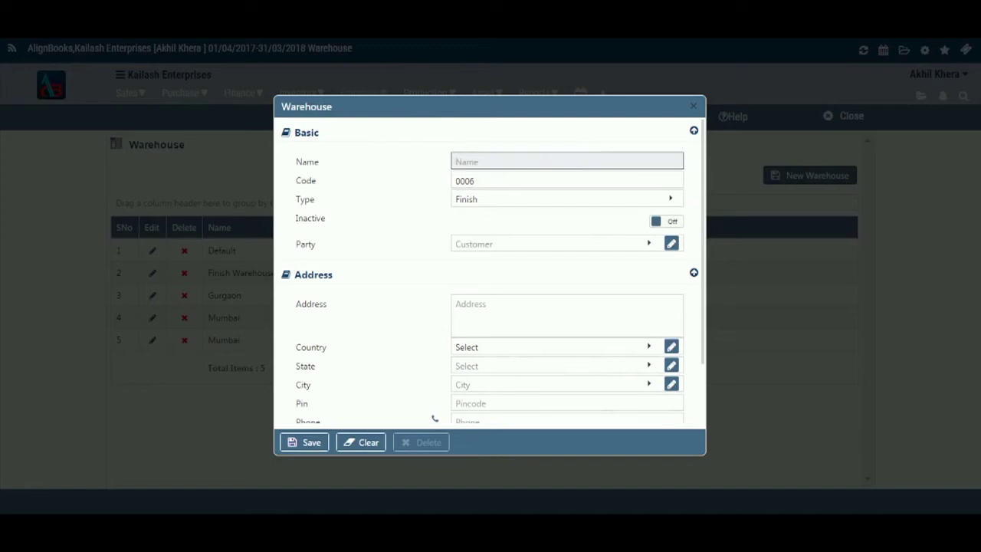
left_click(504, 170)
type("Noida")
left_click(539, 201)
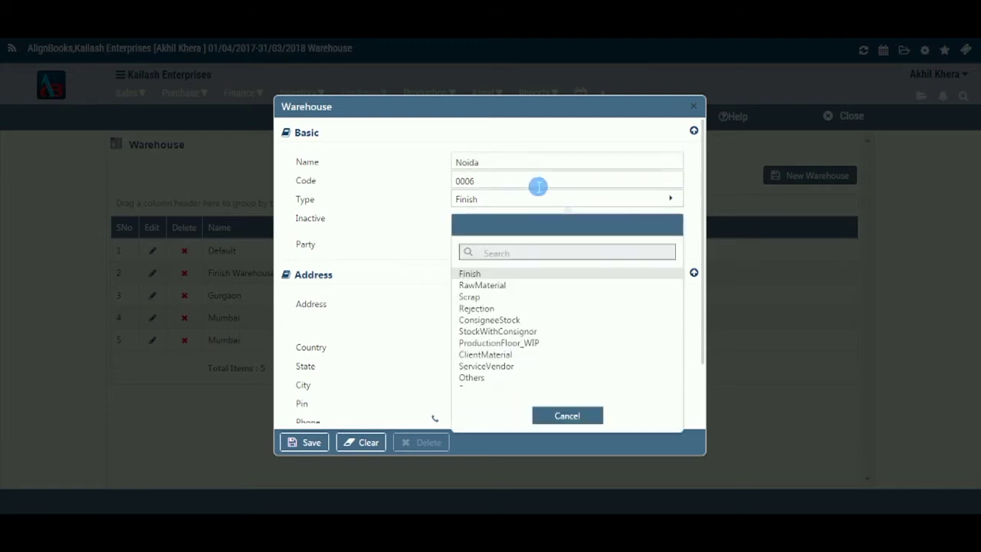
left_click(534, 184)
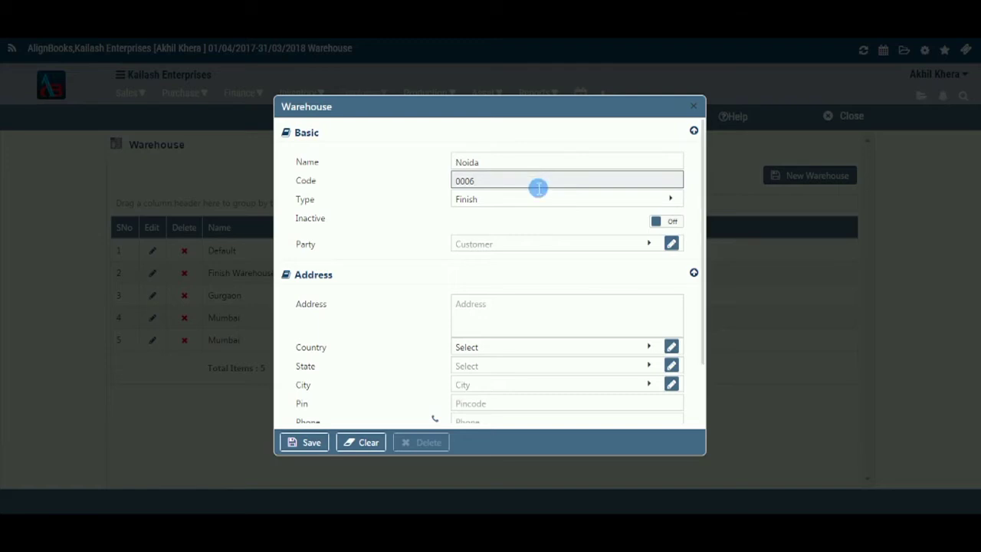
left_click(527, 204)
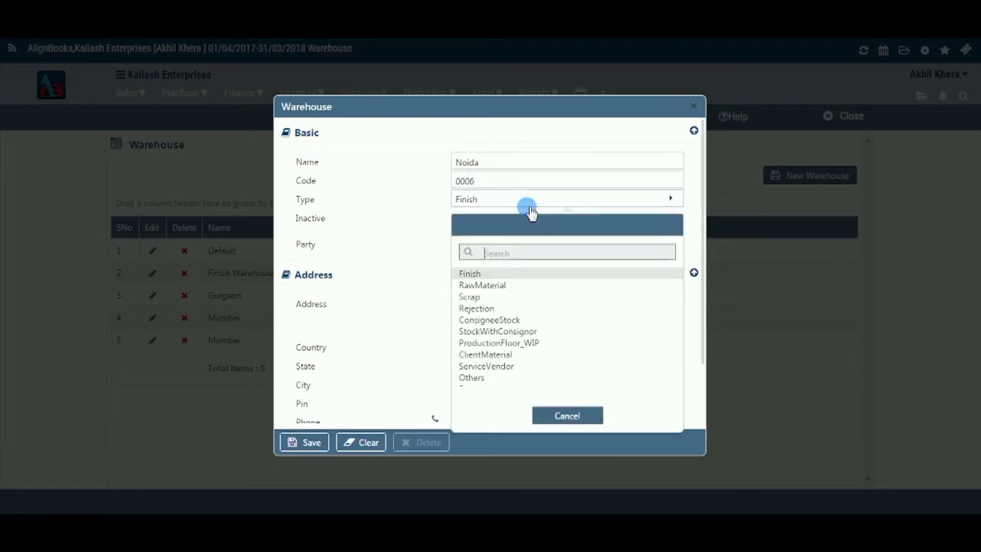
left_click(486, 366)
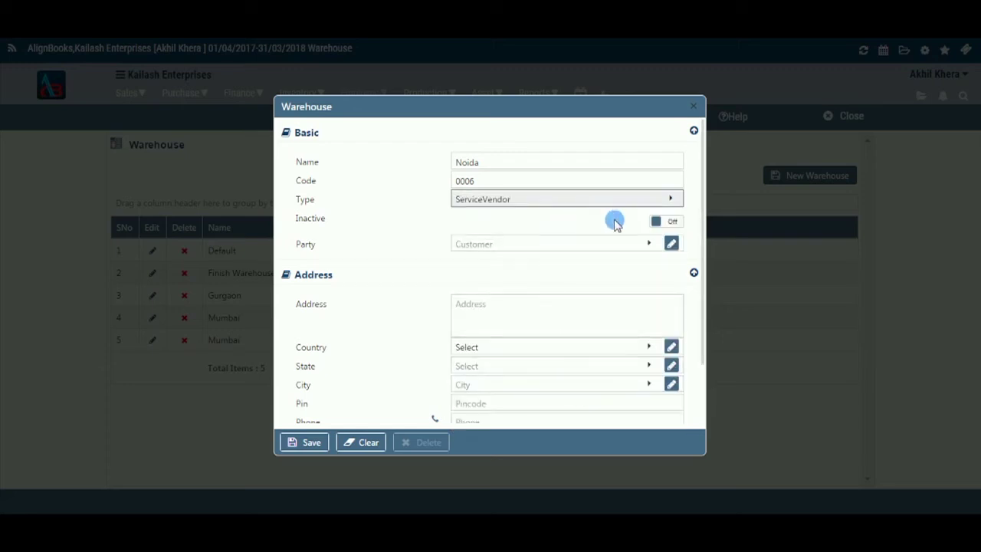
Leave the warehouse active and link it to the party Uber Enterprise.
left_click(672, 222)
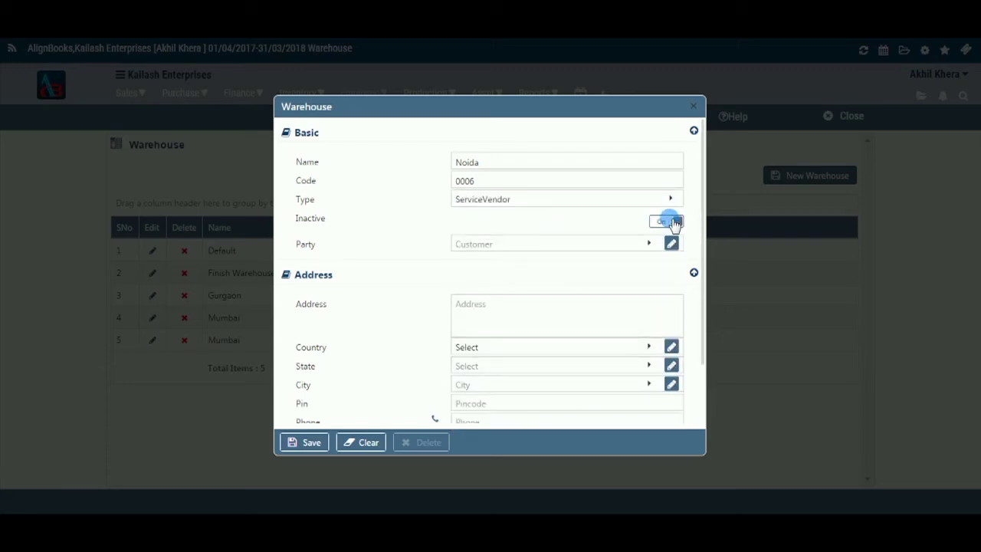
left_click(661, 224)
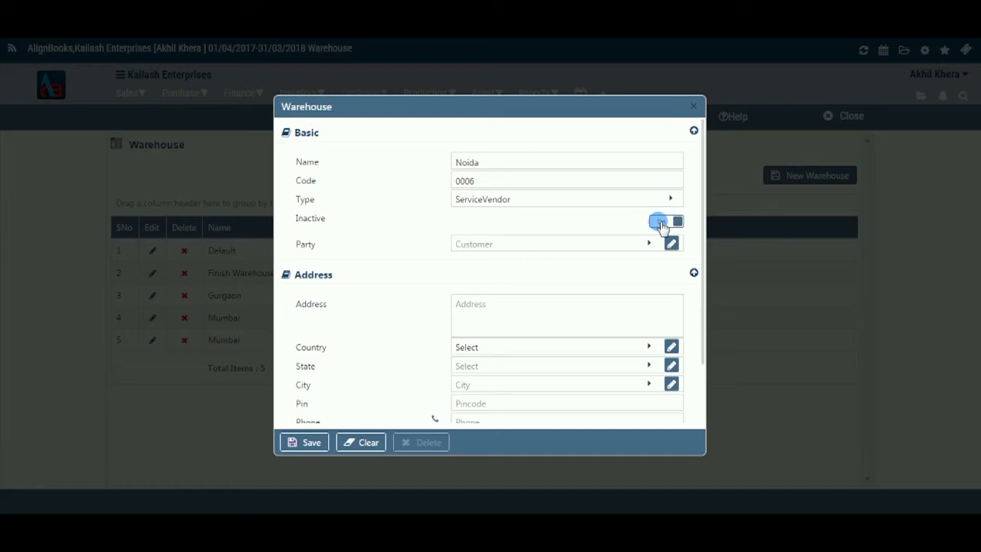
left_click(509, 253)
left_click(656, 223)
left_click(651, 245)
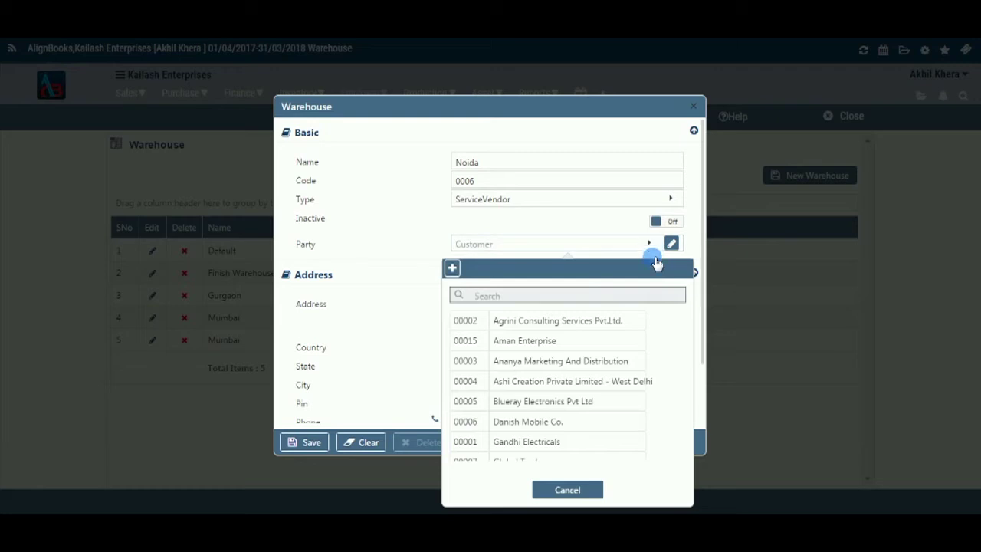
scroll(619, 384, "down", 3)
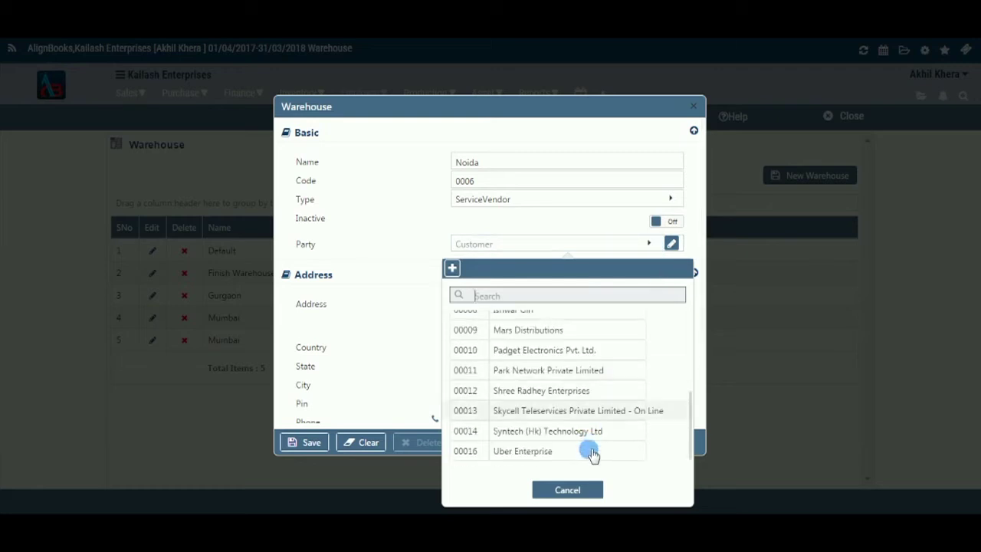
left_click(618, 452)
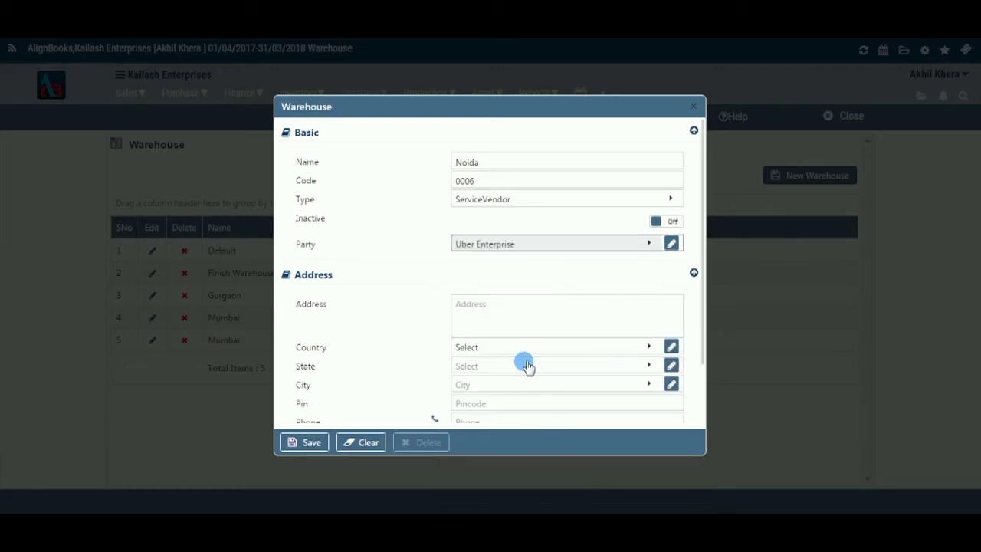
left_click(524, 318)
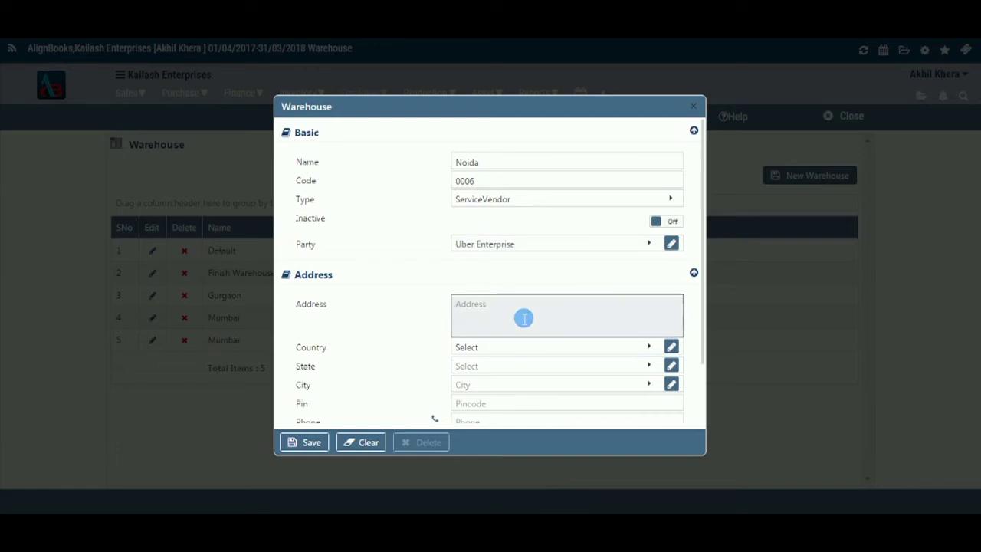
type("Pl")
key("BackSpace")
key("BackSpace")
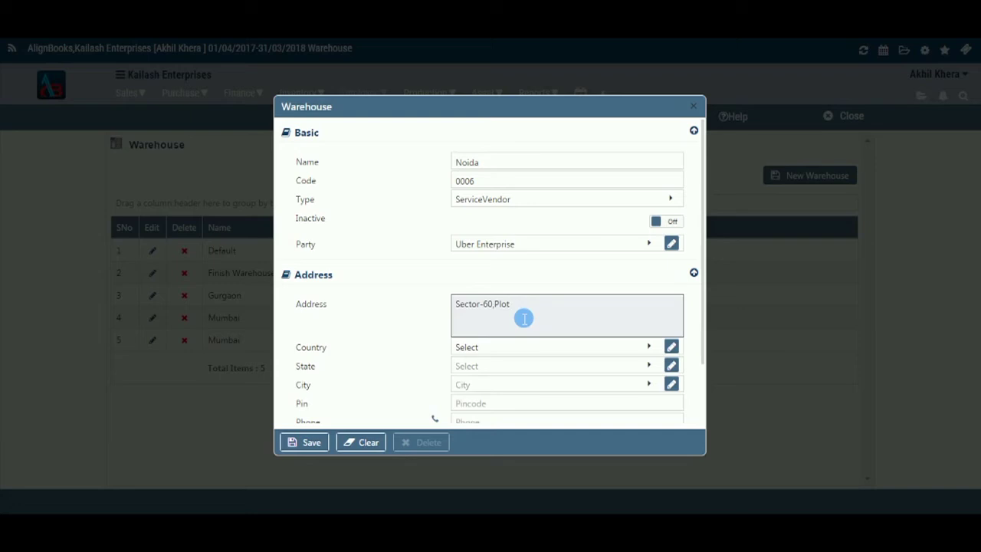
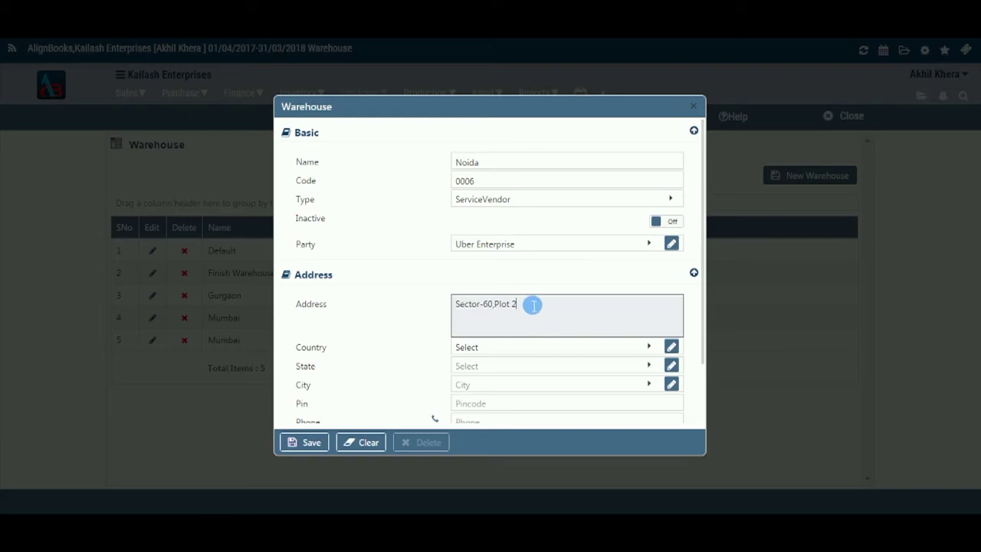
Choose India as the warehouse's country.
left_click(538, 346)
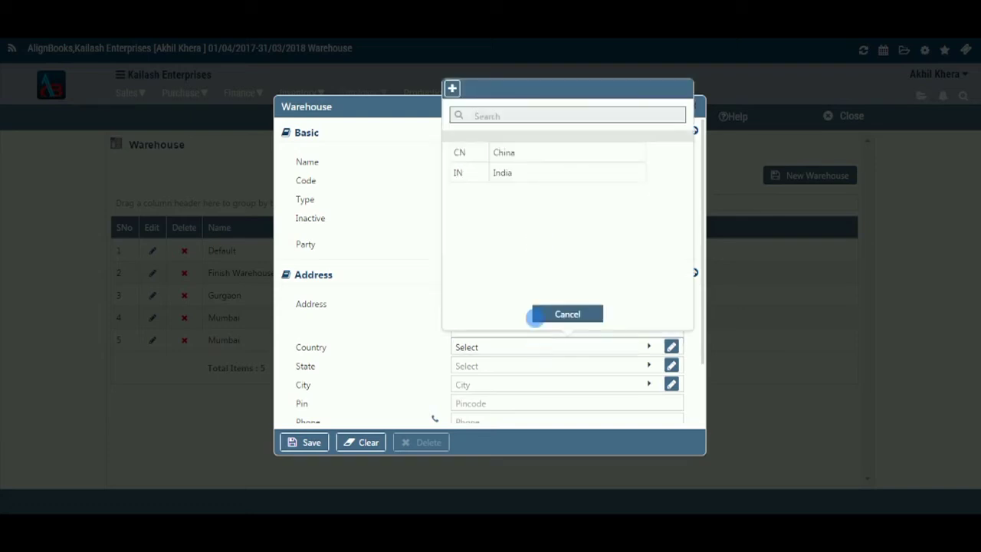
left_click(545, 181)
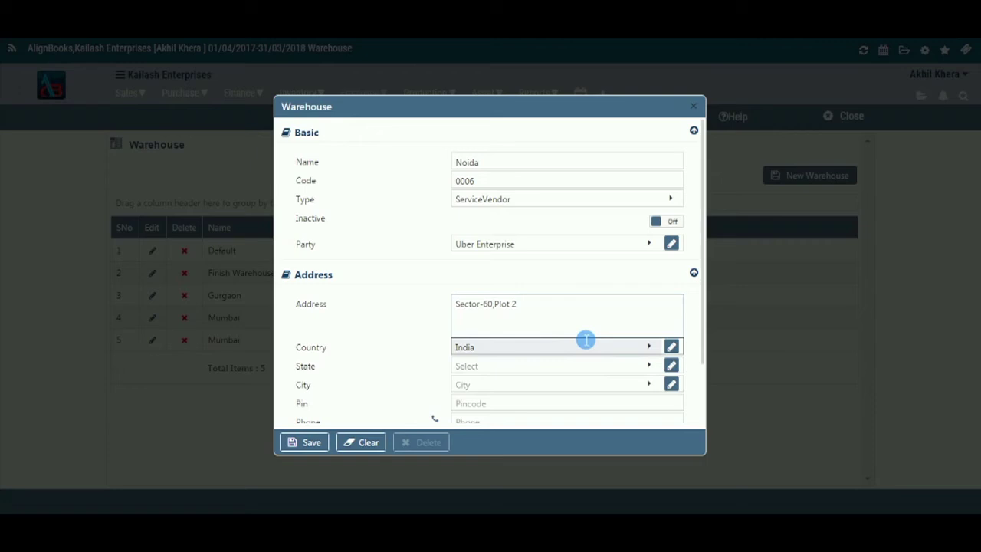
Set the warehouse's state to Uttar Pardesh and its city to Noida.
left_click(577, 369)
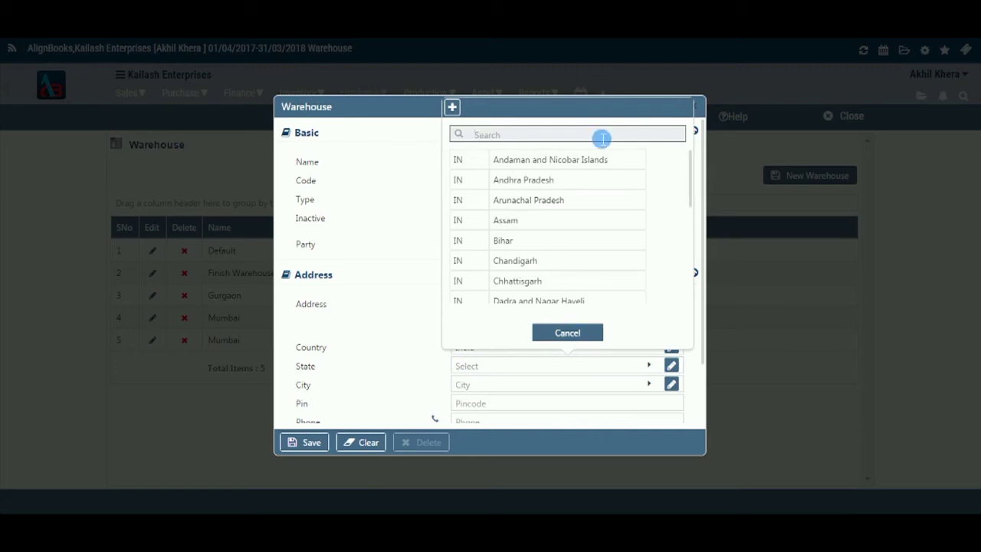
type("ut")
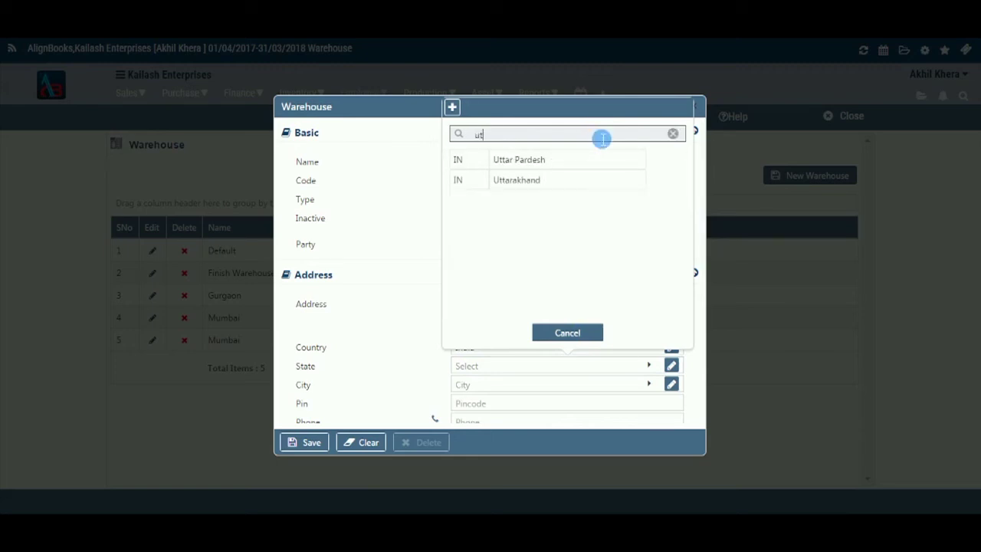
key("Down")
key("Return")
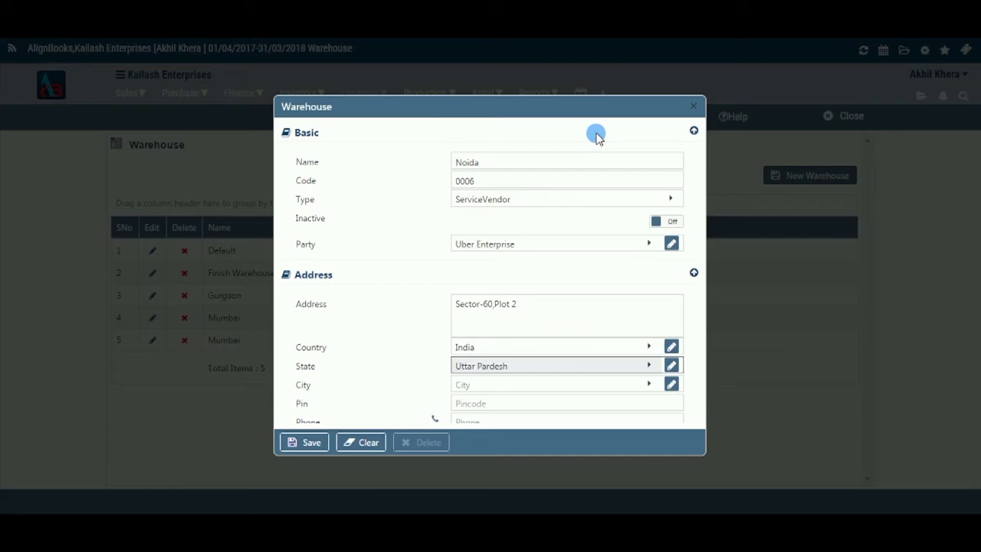
scroll(555, 278, "down", 1)
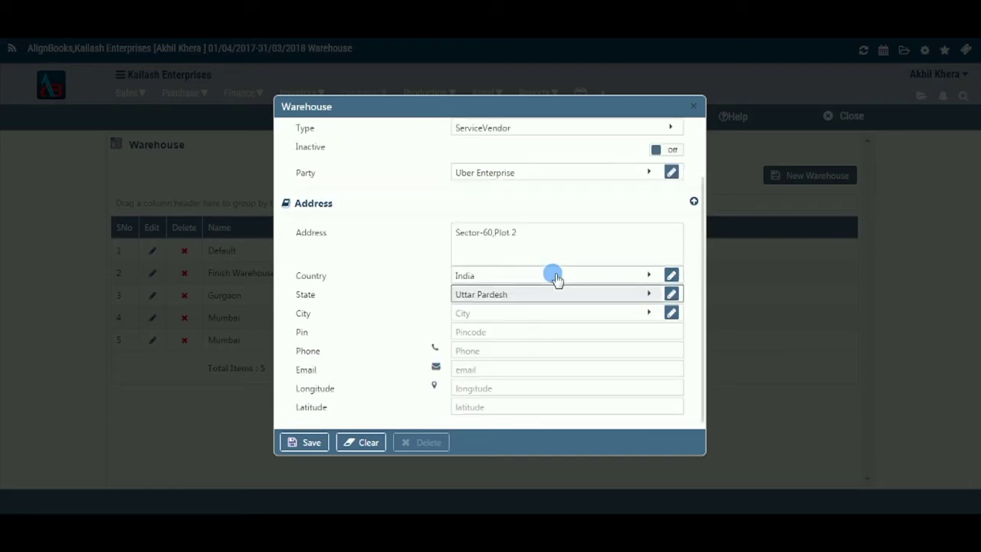
left_click(553, 313)
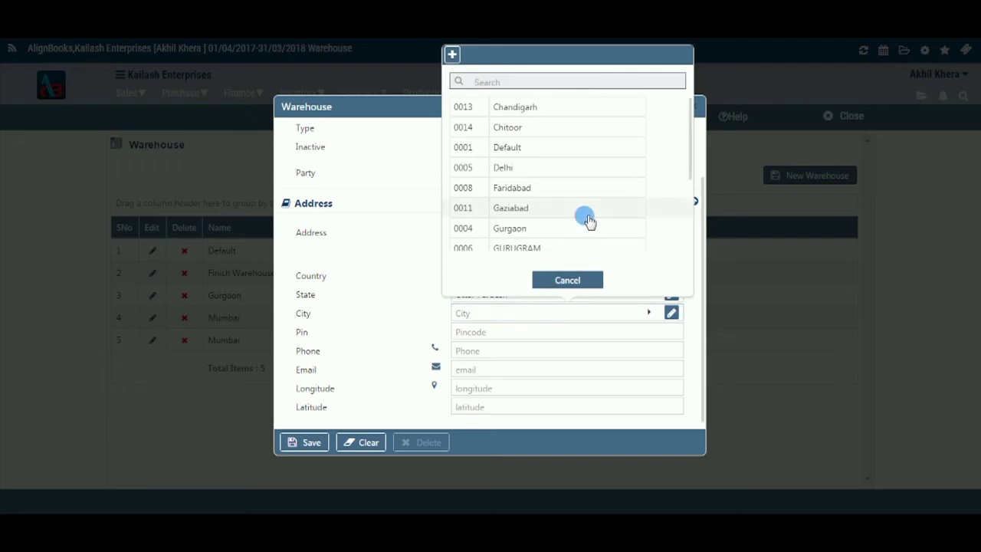
scroll(589, 220, "down", 2)
left_click(586, 221)
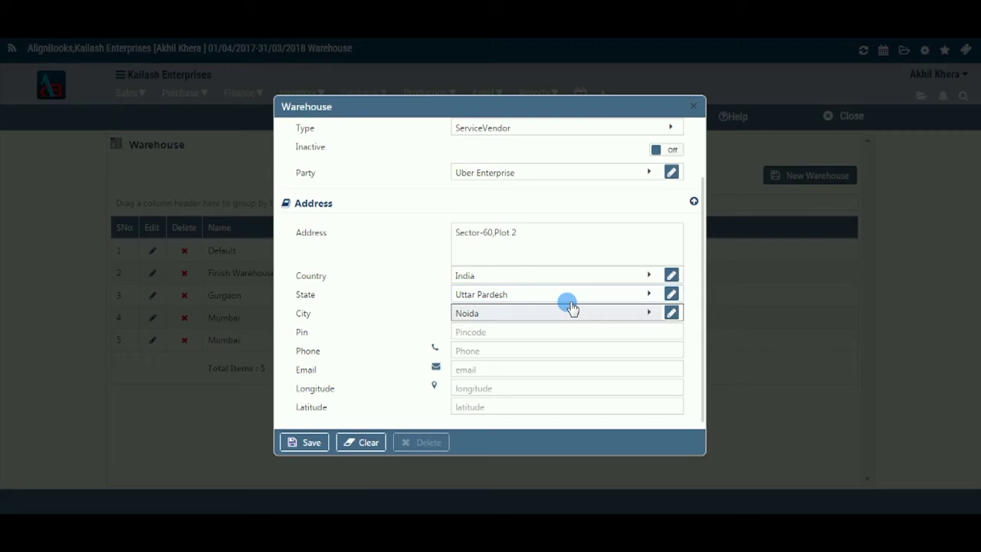
left_click(569, 336)
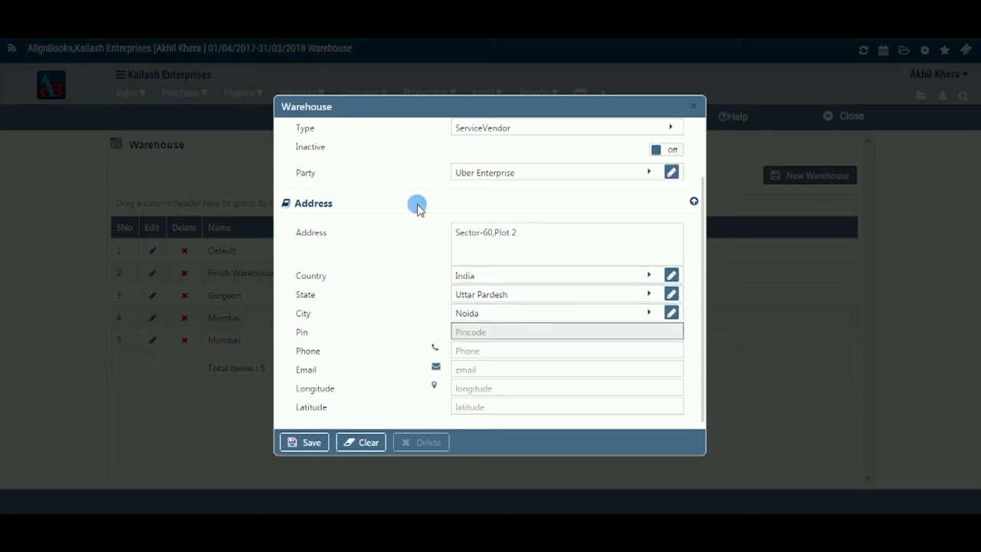
left_click(475, 237)
left_click(517, 333)
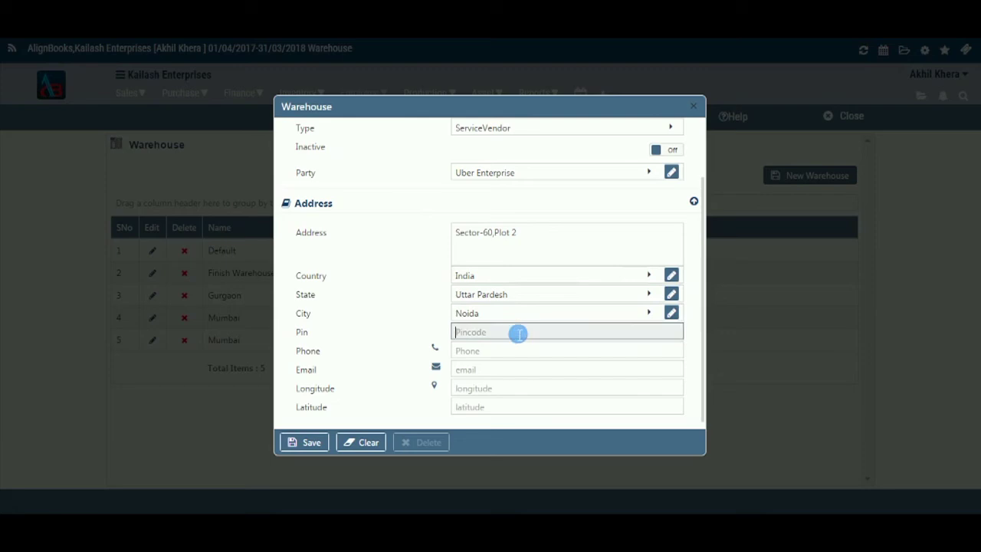
type("2019")
key("BackSpace")
type("301")
key("Tab")
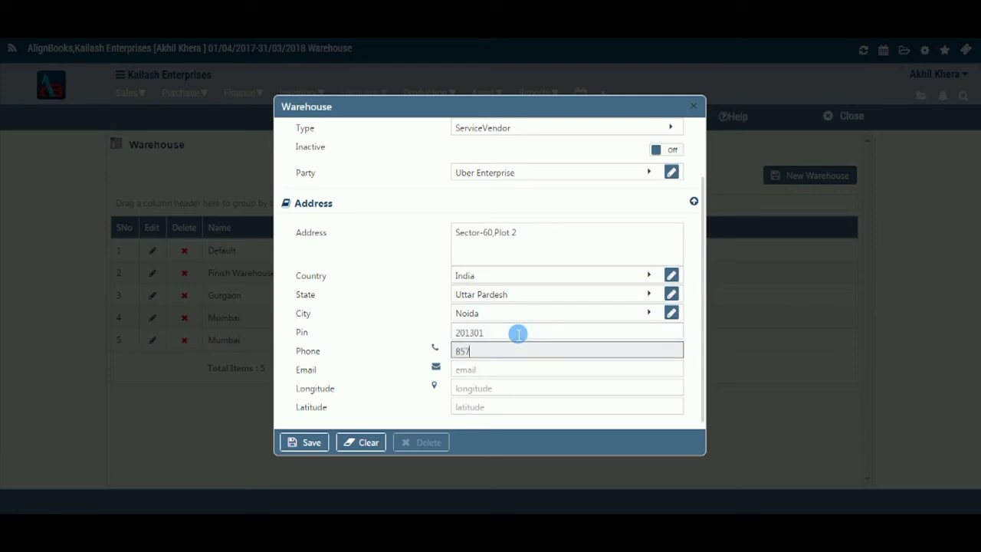
key("Tab")
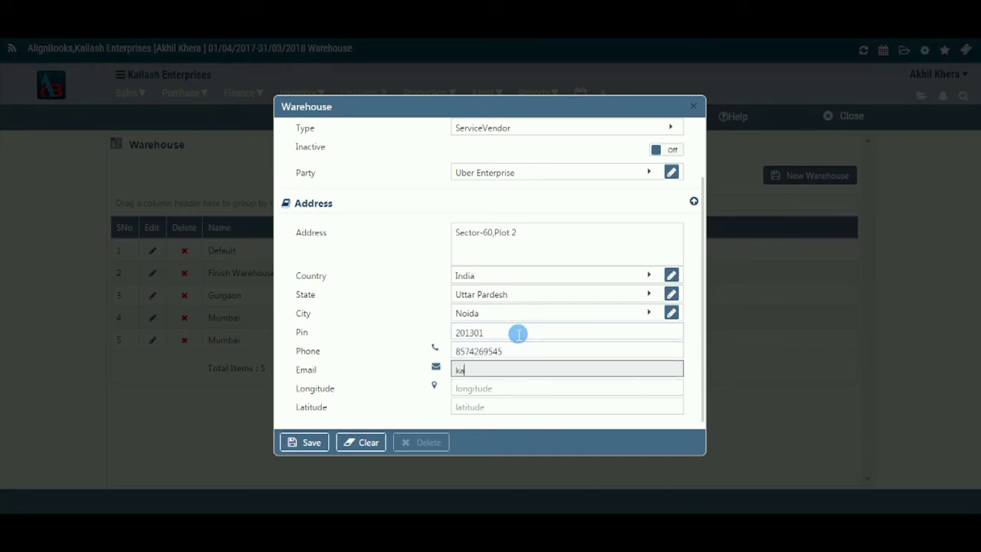
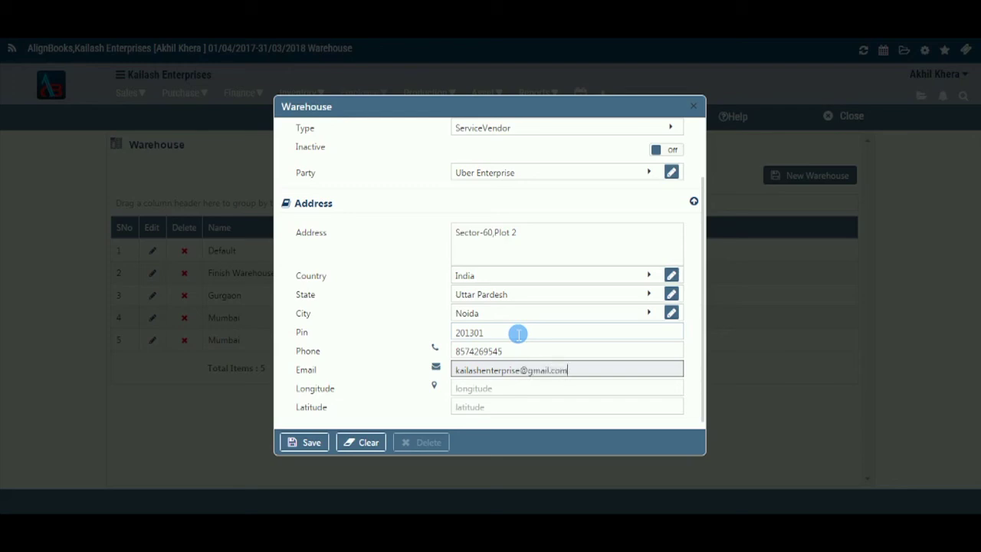
Set longitude 34 and latitude 78, then save the Noida warehouse.
key("Tab")
type("34")
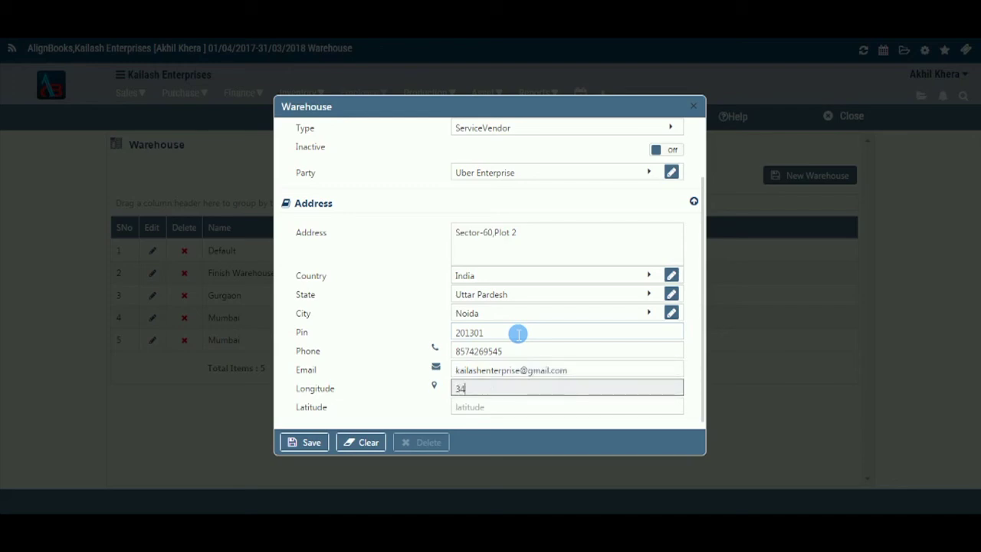
key("Tab")
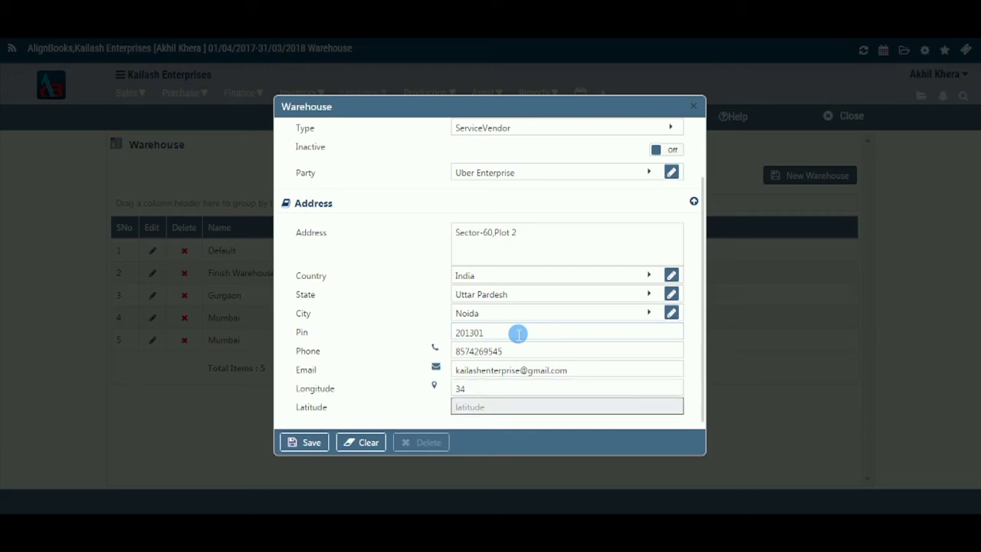
type("78")
left_click(318, 446)
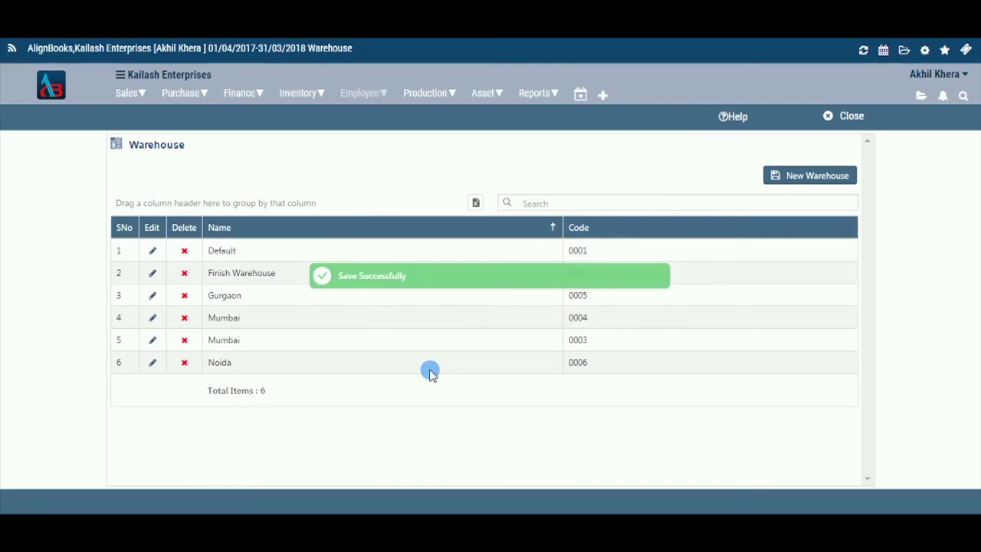
Briefly view the Default warehouse, then reopen the Noida warehouse record for editing.
left_click(151, 251)
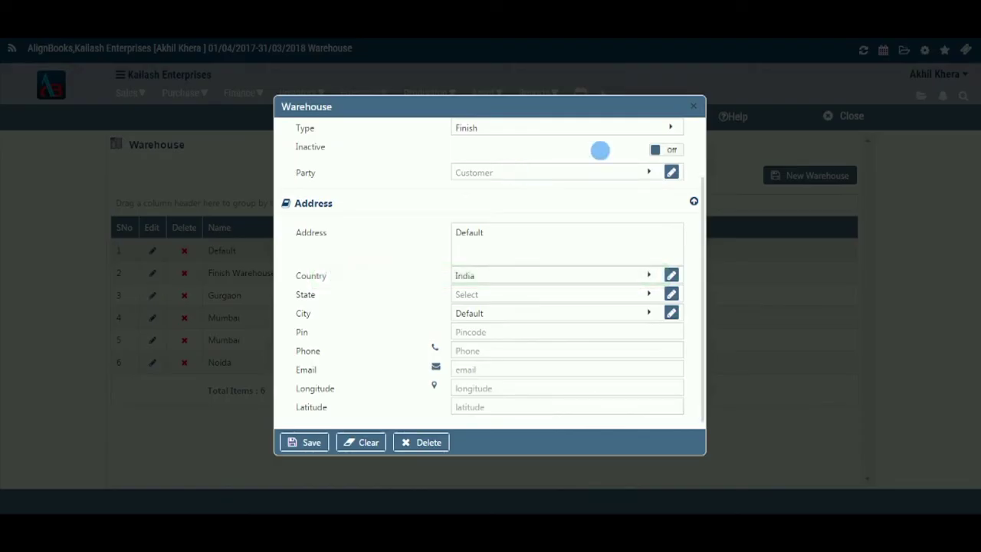
key("Escape")
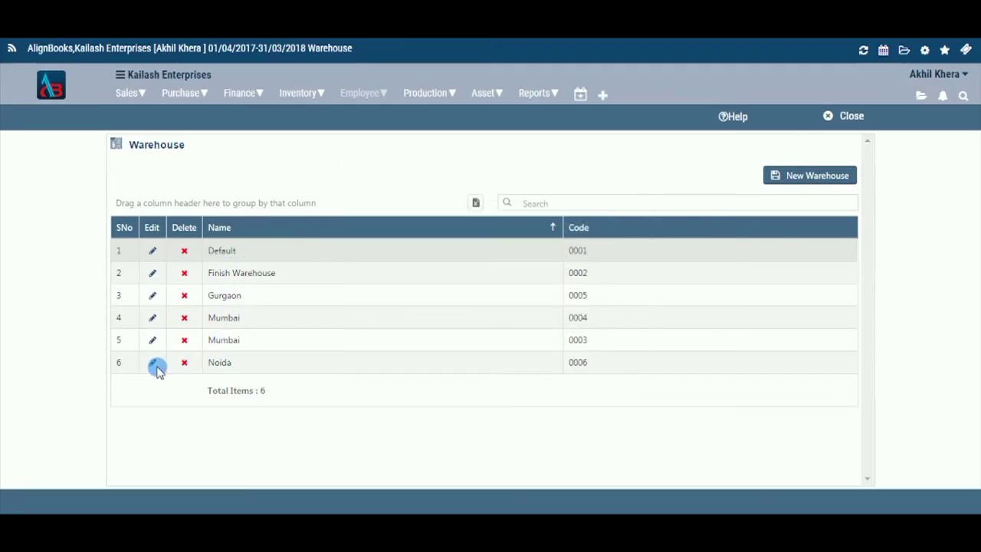
left_click(152, 365)
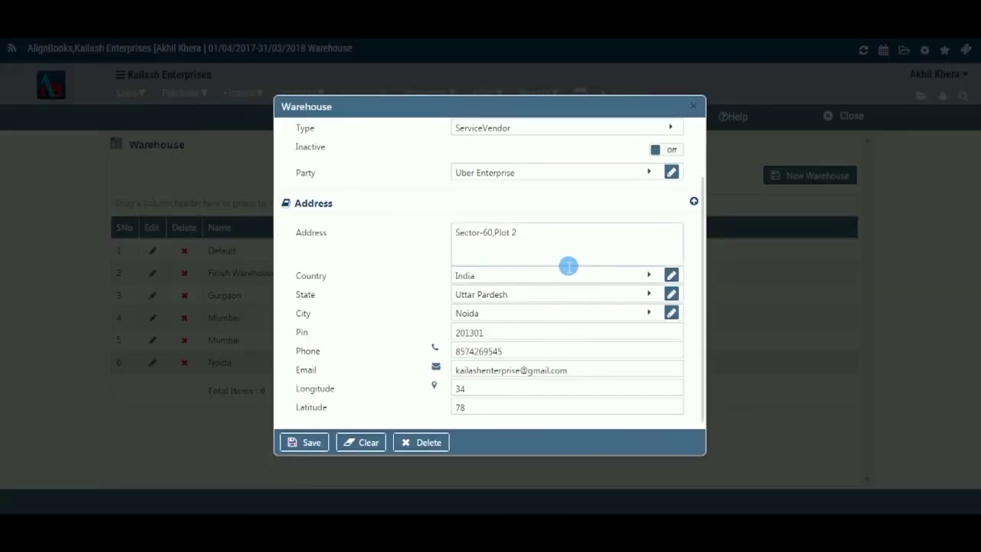
scroll(568, 266, "up", 2)
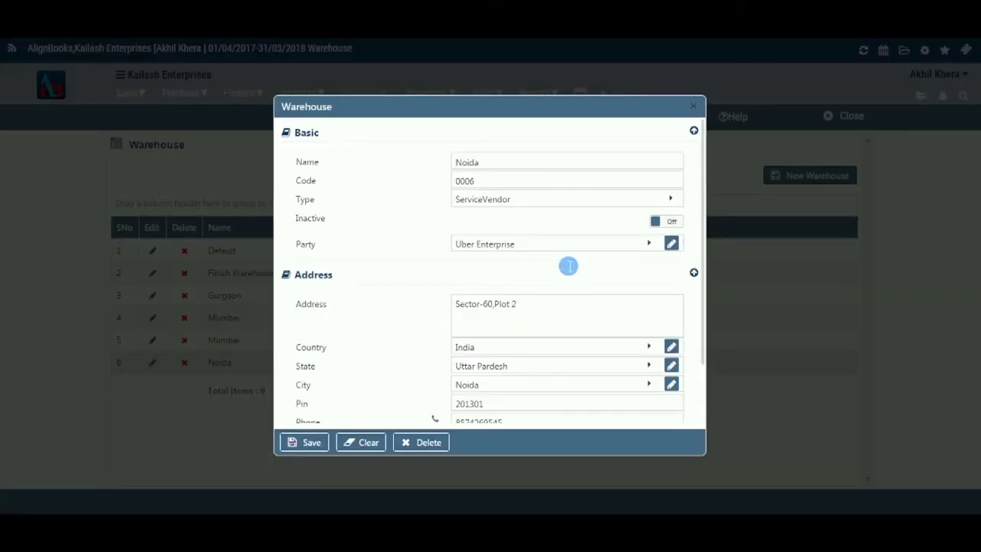
scroll(566, 264, "down", 2)
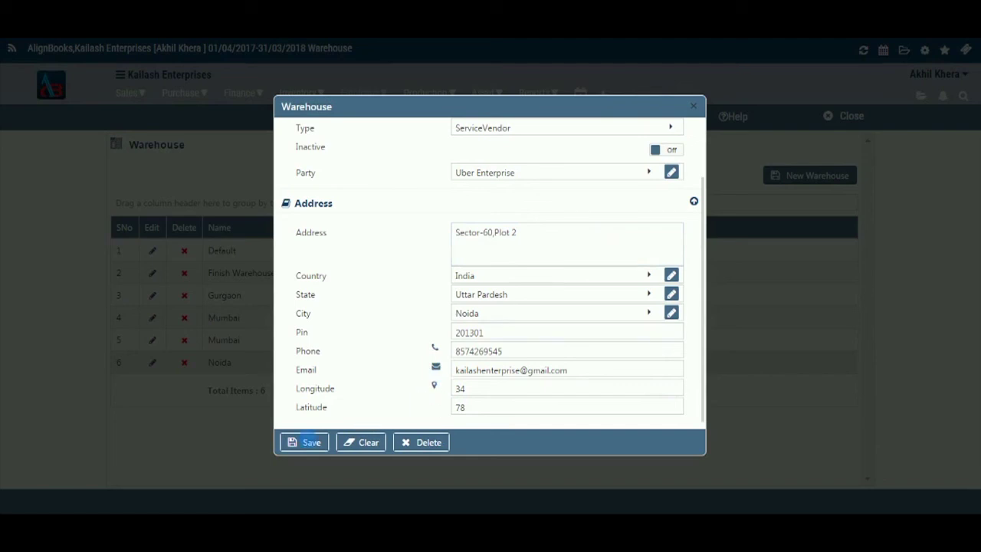
Cancel deleting Noida, toggle Inactive back off, and close the record unchanged.
left_click(427, 446)
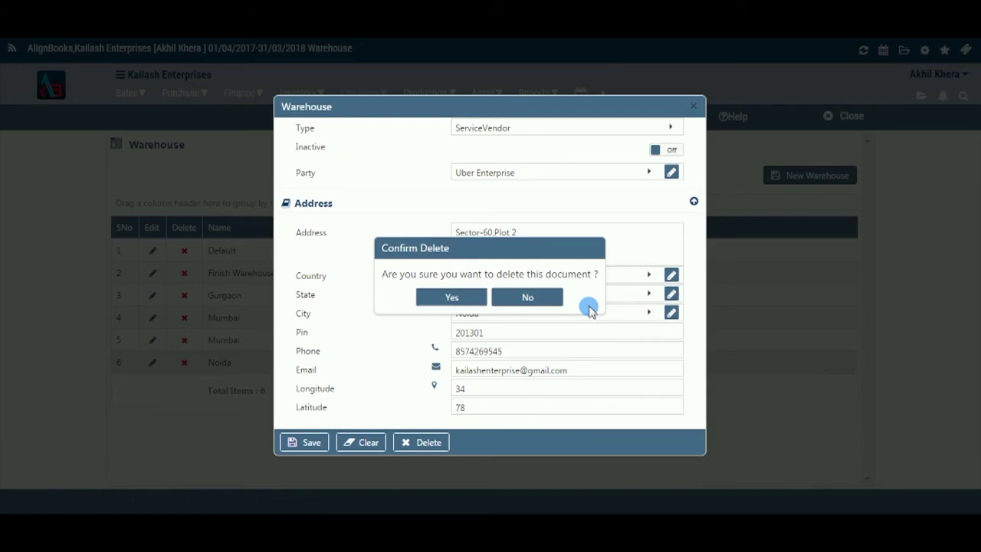
left_click(589, 308)
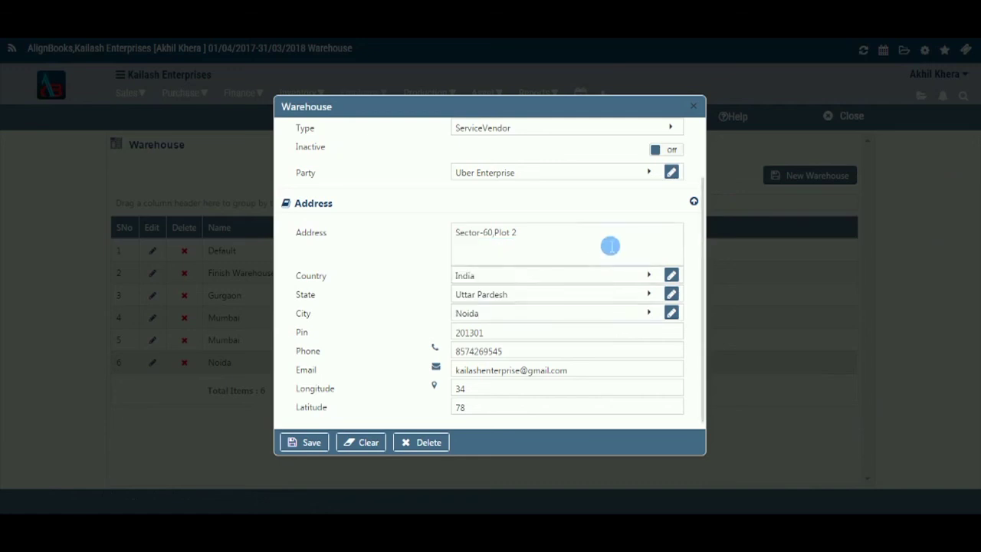
scroll(609, 246, "up", 1)
left_click(673, 224)
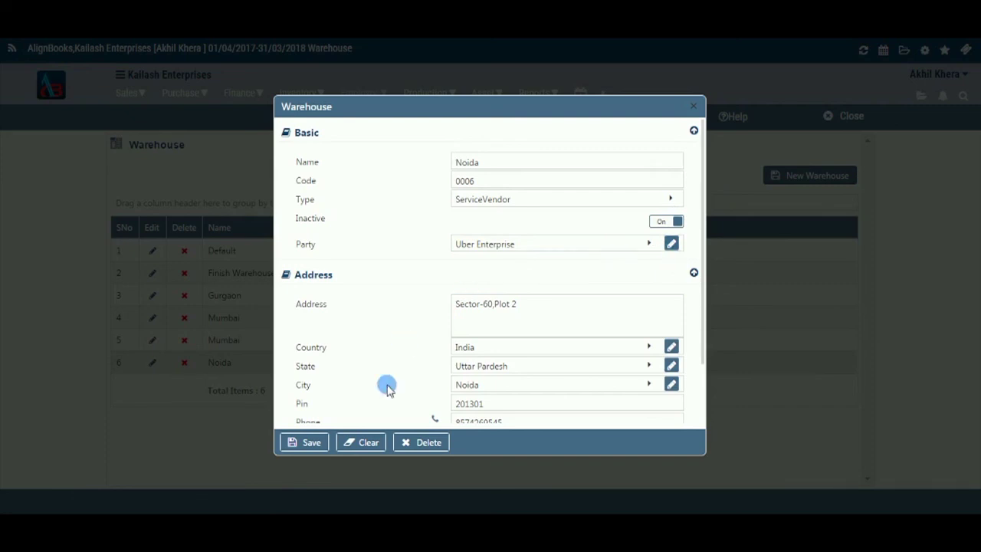
left_click(656, 221)
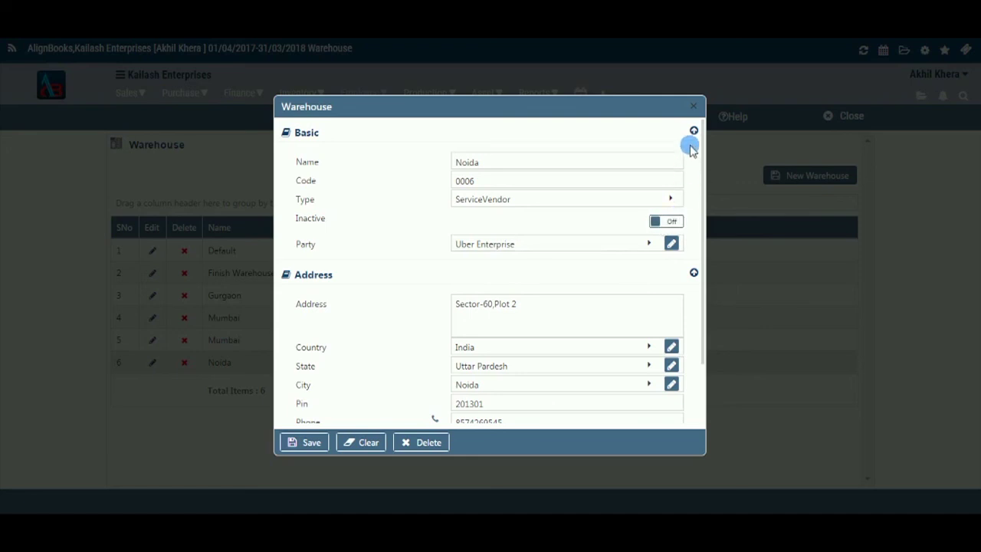
key("ctrl+s")
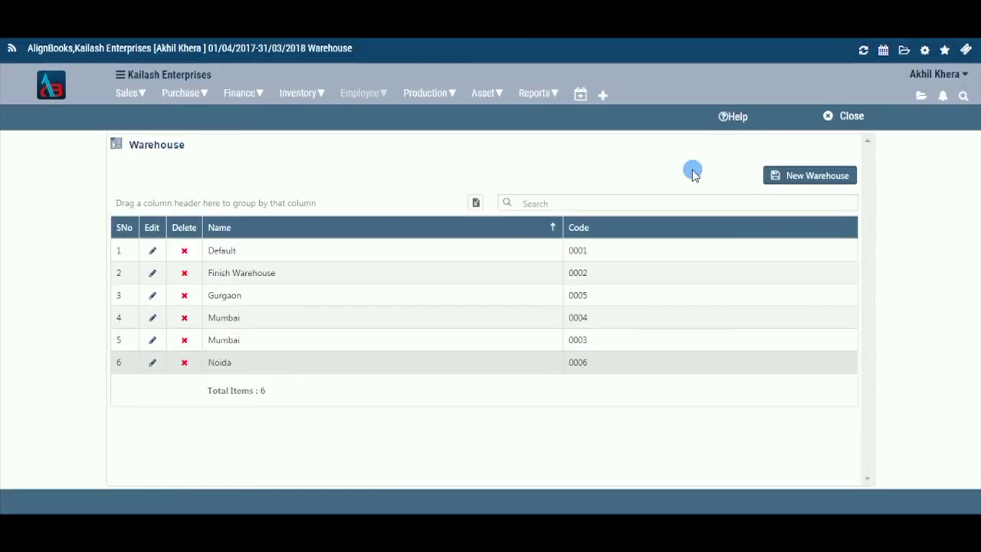
Export all warehouses to an Excel .xlsx file, then search for 'mumbai' and clear it.
left_click(475, 203)
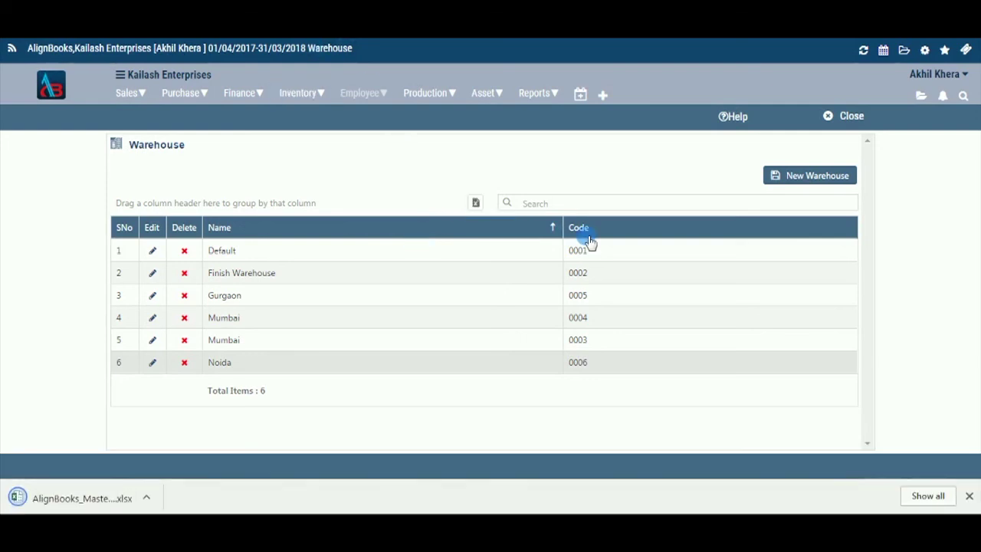
left_click(530, 204)
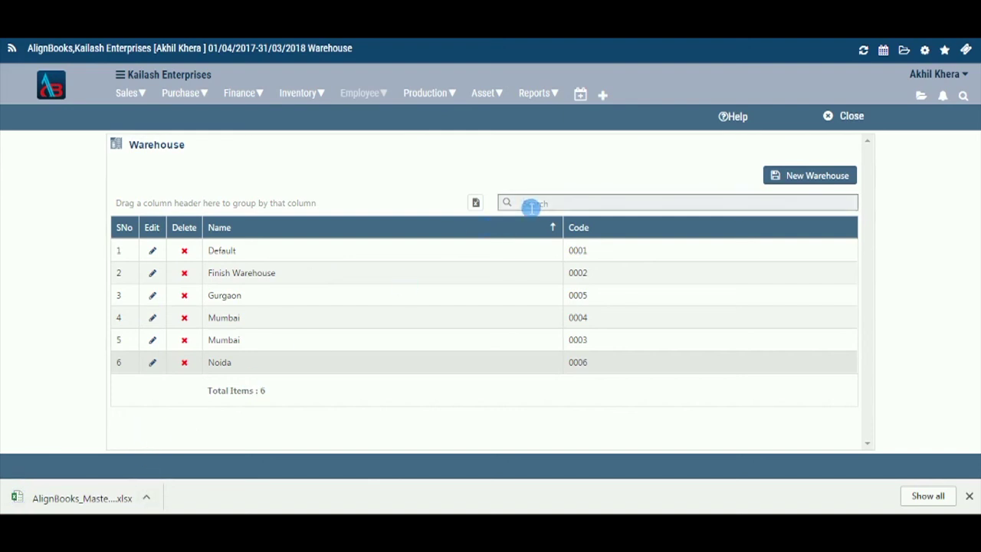
type("mumbai")
key("BackSpace")
key("BackSpace")
key("BackSpace")
key("BackSpace")
key("BackSpace")
key("BackSpace")
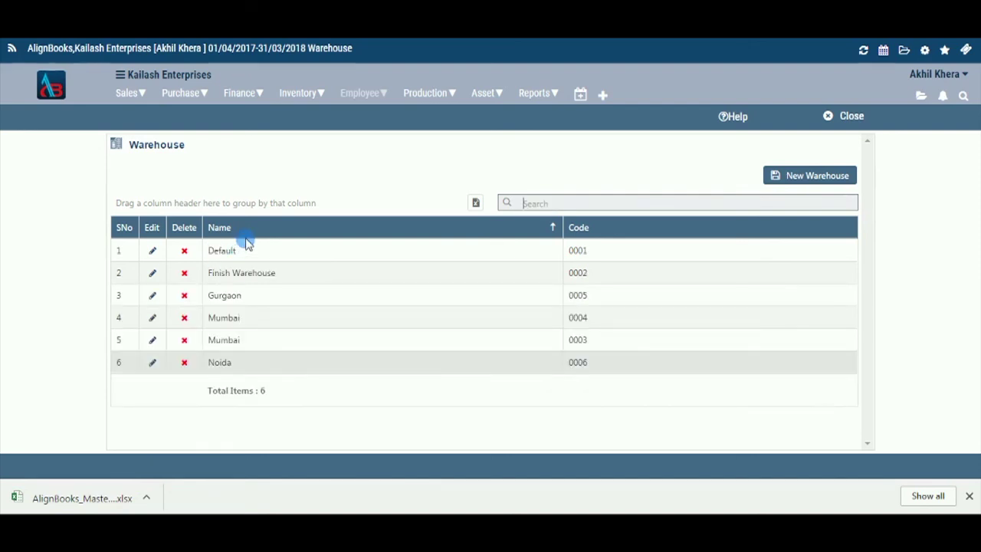
Group the warehouse list by Code, remove the grouping, sort by Name A–Z, and close it.
left_click_drag(646, 233, 225, 188)
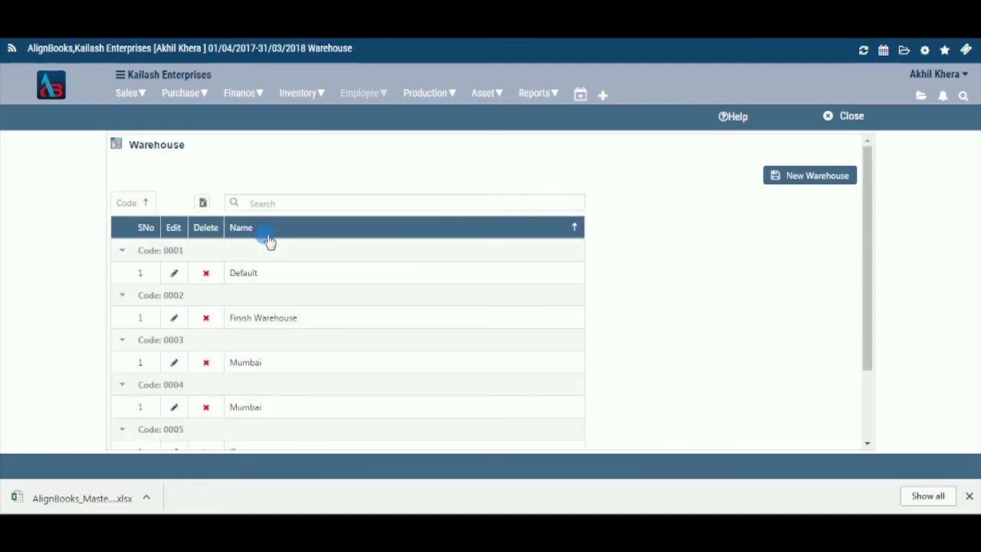
left_click_drag(127, 203, 738, 248)
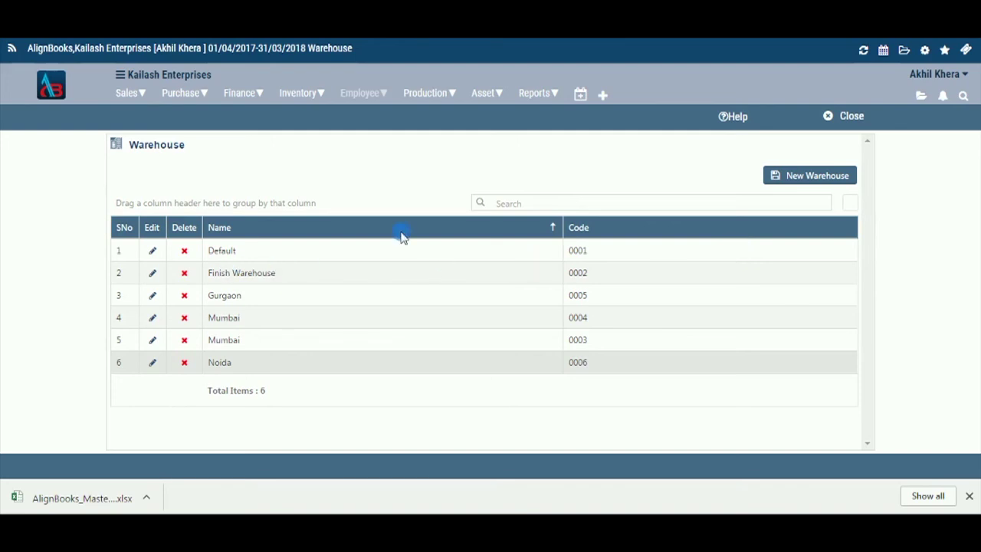
left_click(553, 227)
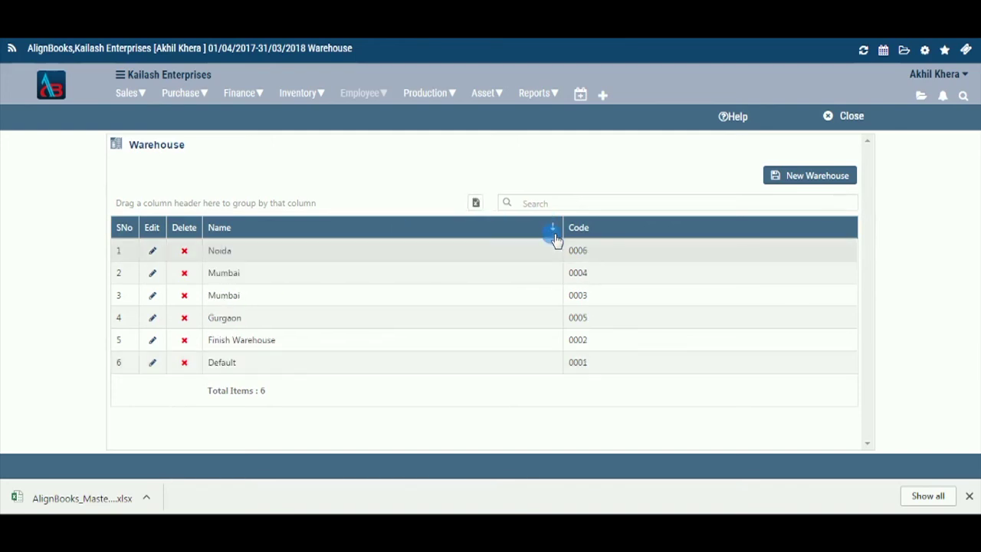
left_click(555, 233)
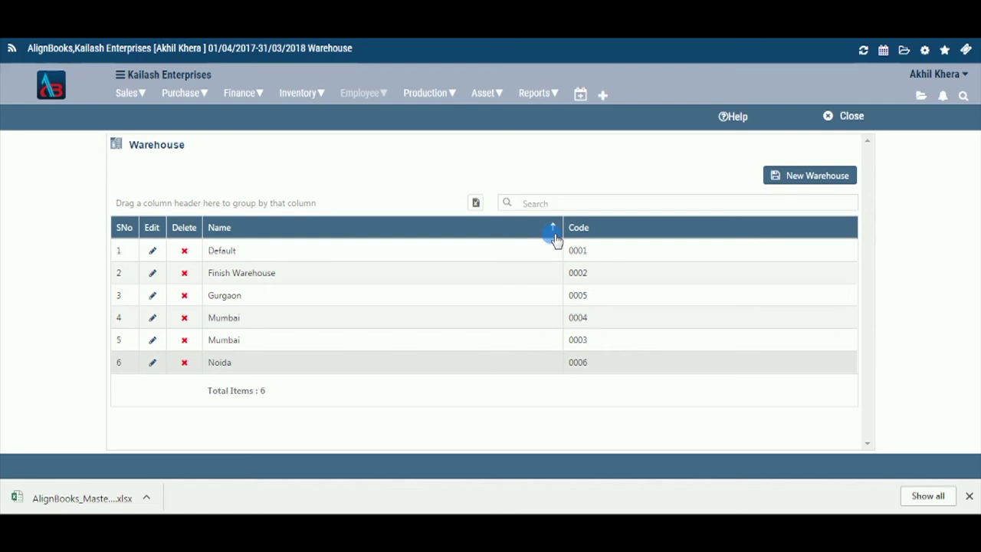
left_click(836, 118)
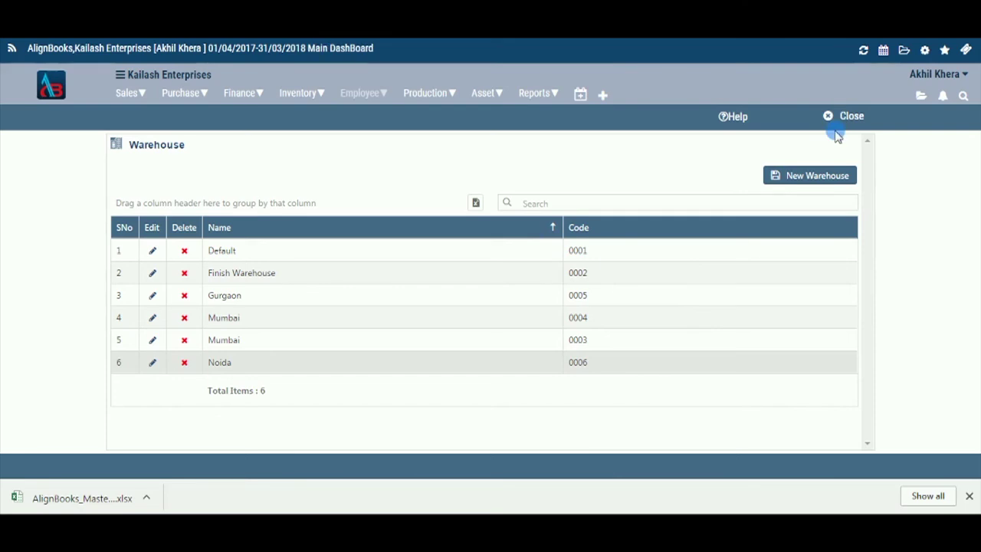